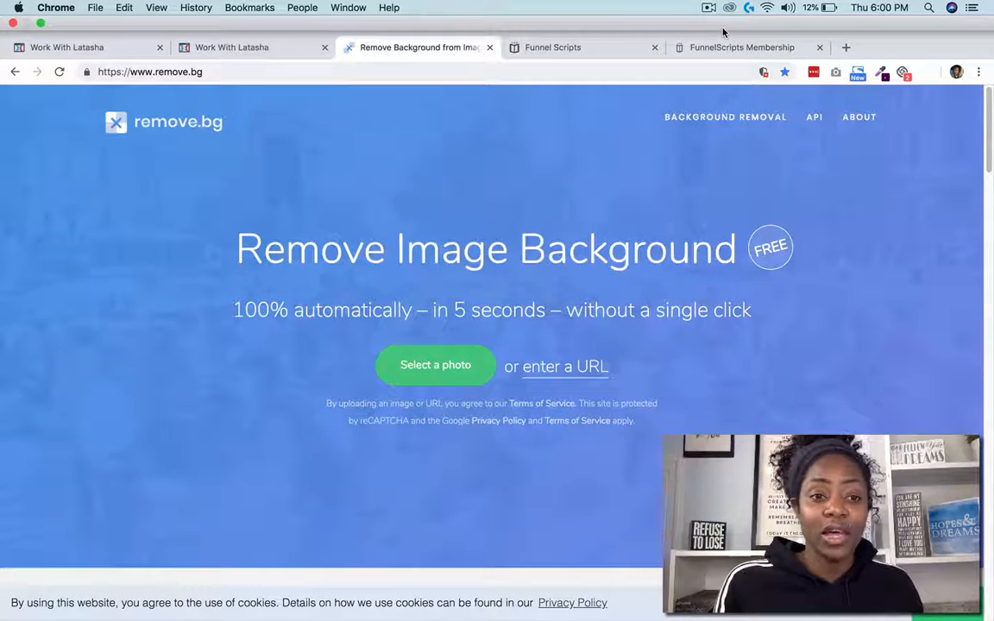
# Replace the image beside "Read This Before Going ANY Further" with the white-background red-dress photo from the uploaded images.
pyautogui.click(240, 16)
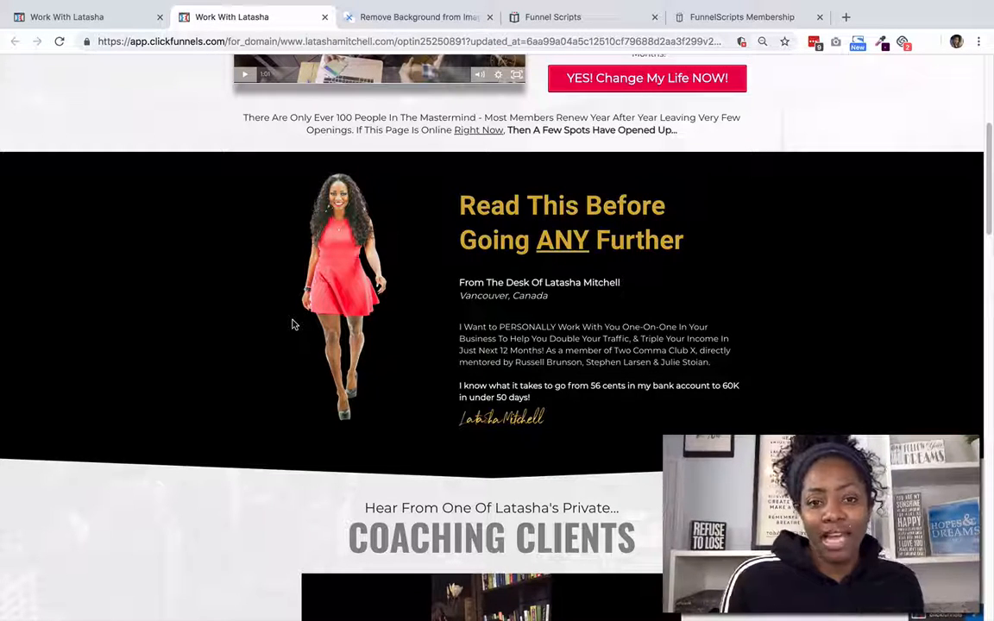
pyautogui.click(140, 21)
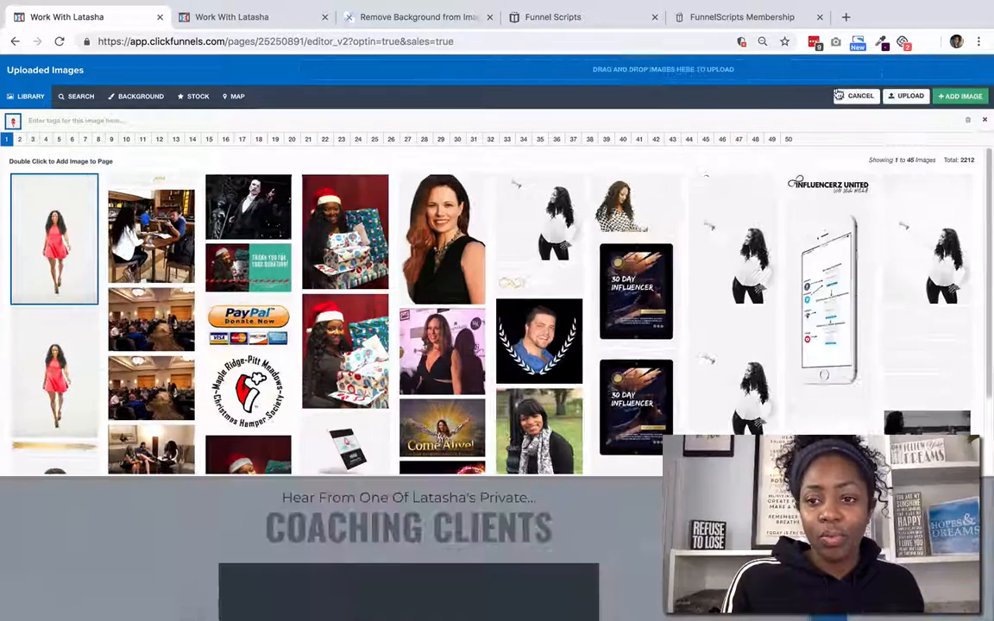
pyautogui.click(839, 95)
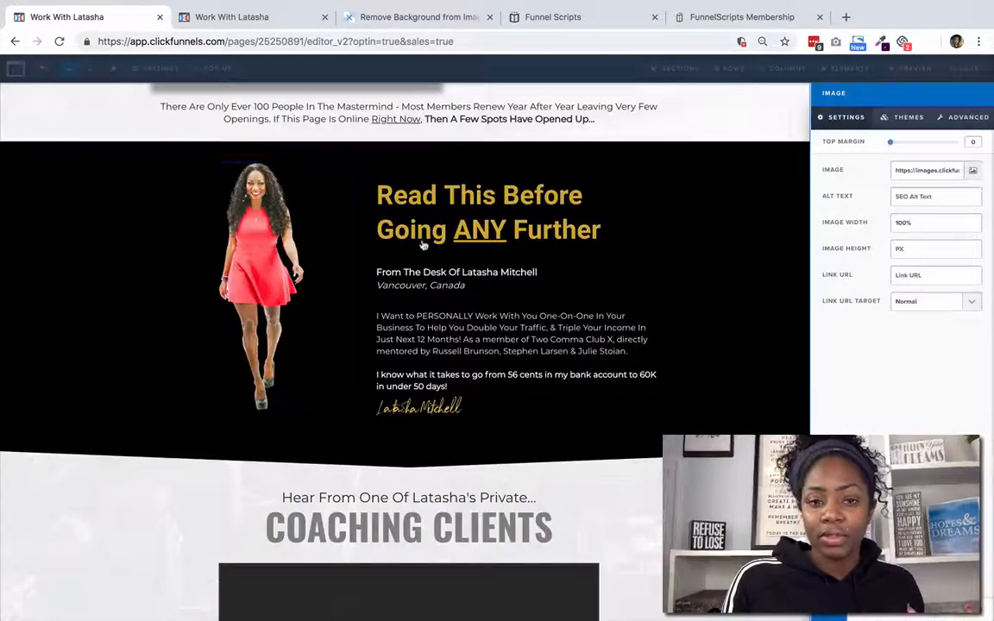
pyautogui.click(972, 169)
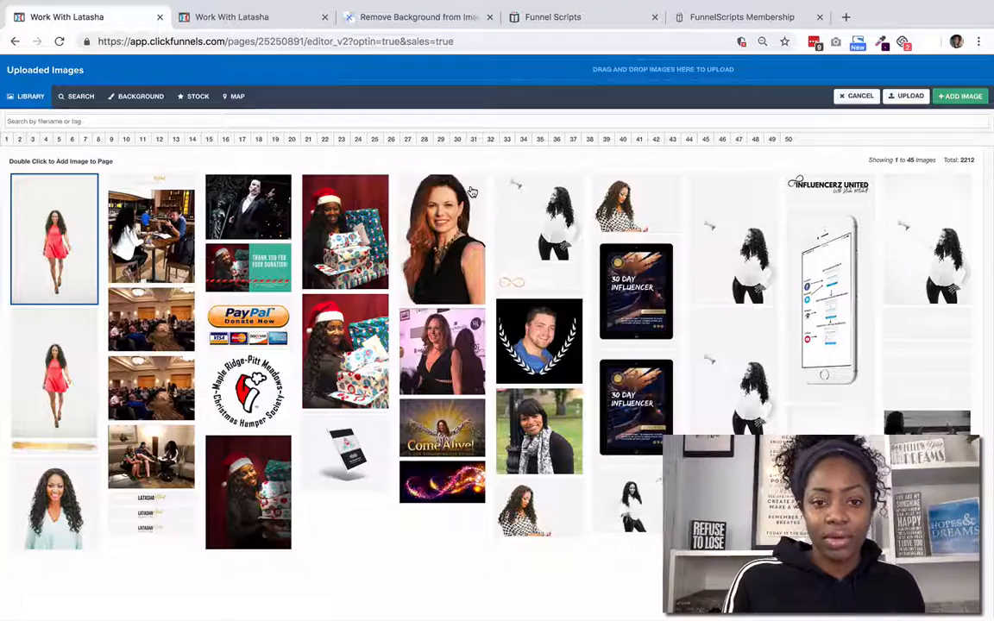
pyautogui.click(30, 255)
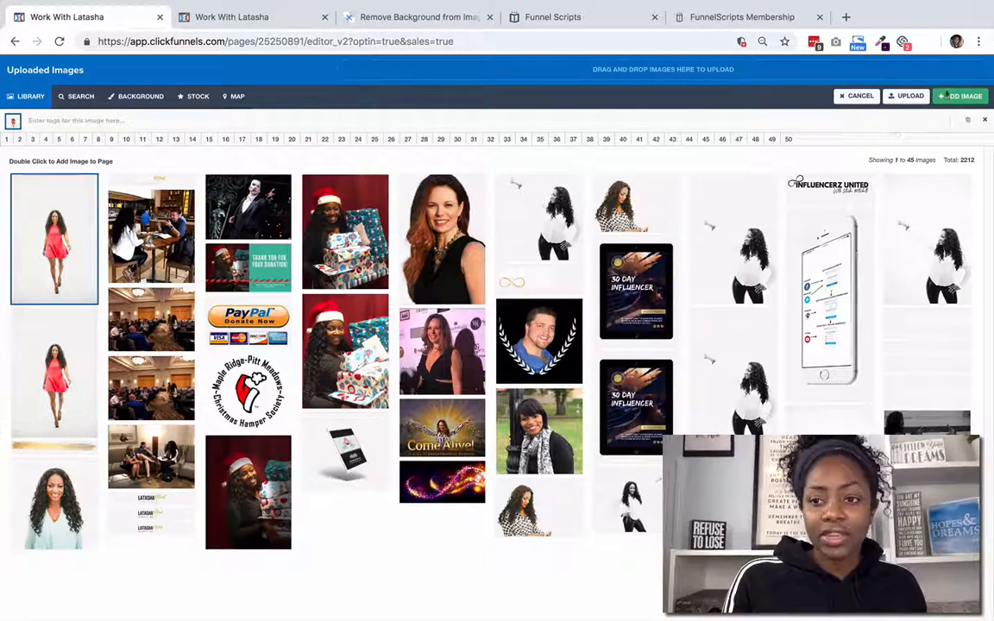
pyautogui.click(953, 100)
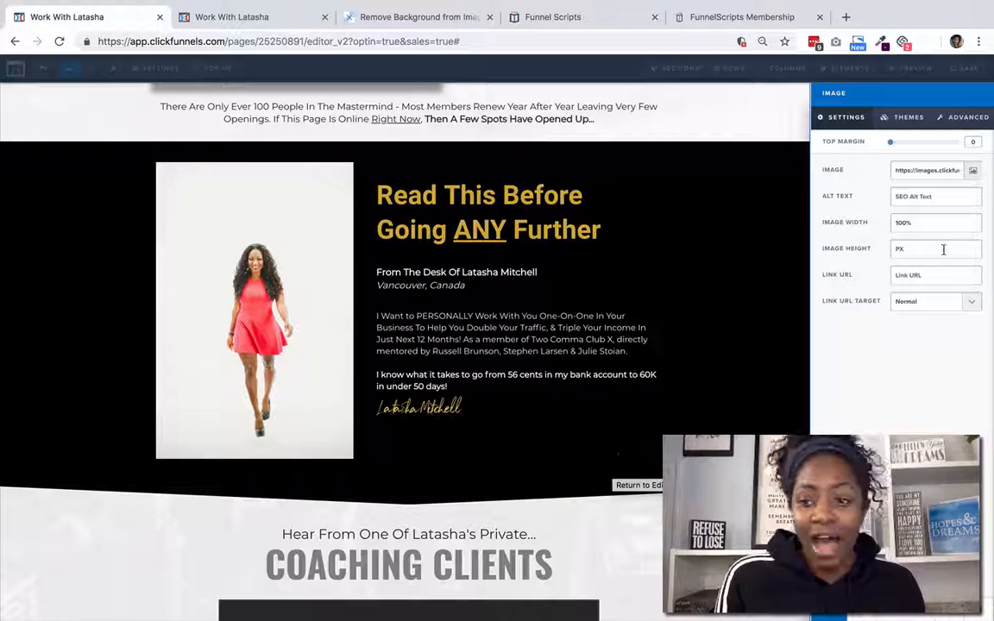
# Swap the section's image for the red-dress cutout without background on page 2 of the image library.
pyautogui.click(975, 174)
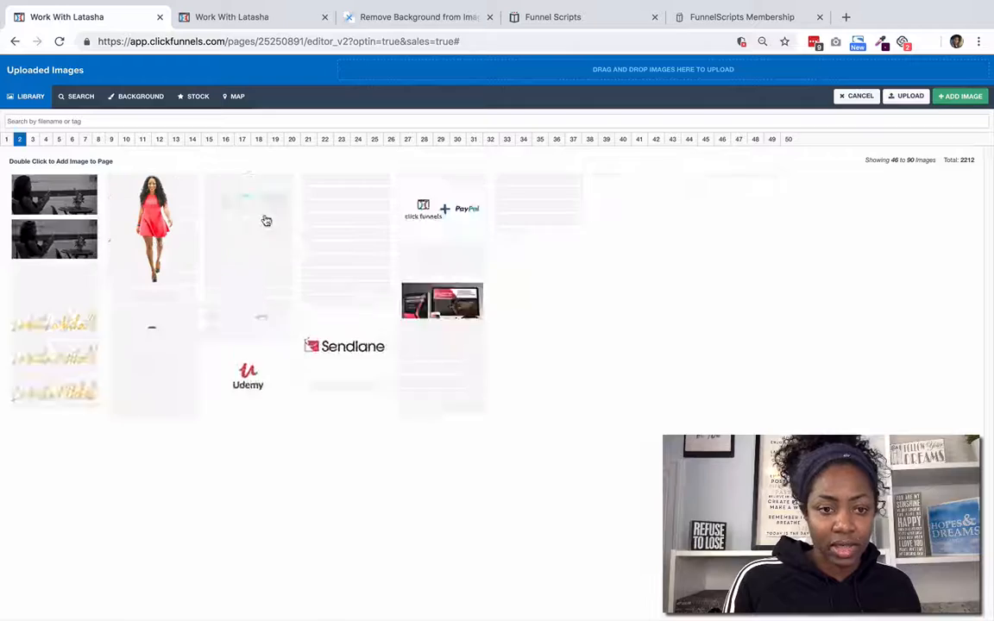
pyautogui.click(160, 214)
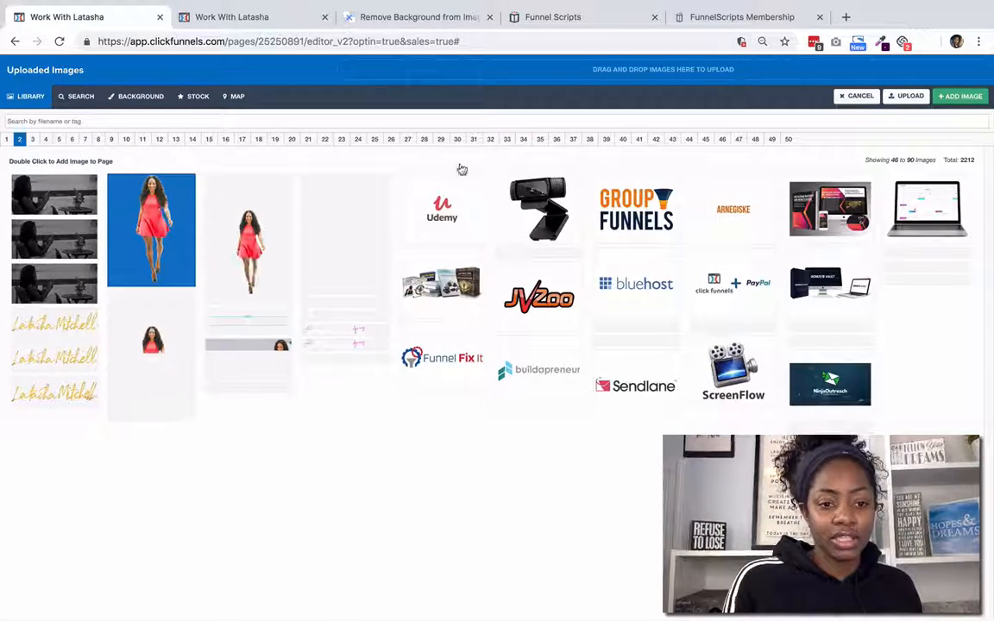
pyautogui.click(952, 103)
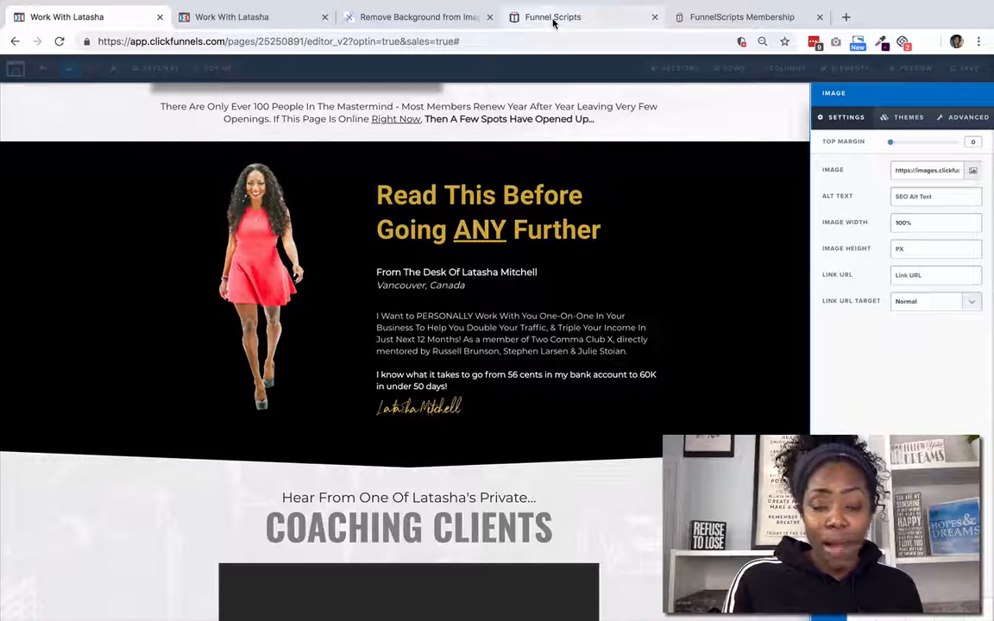
# Switch to remove.bg and upload the Desktop photo "ACC_7548 copy.JPG" for background removal.
pyautogui.click(434, 19)
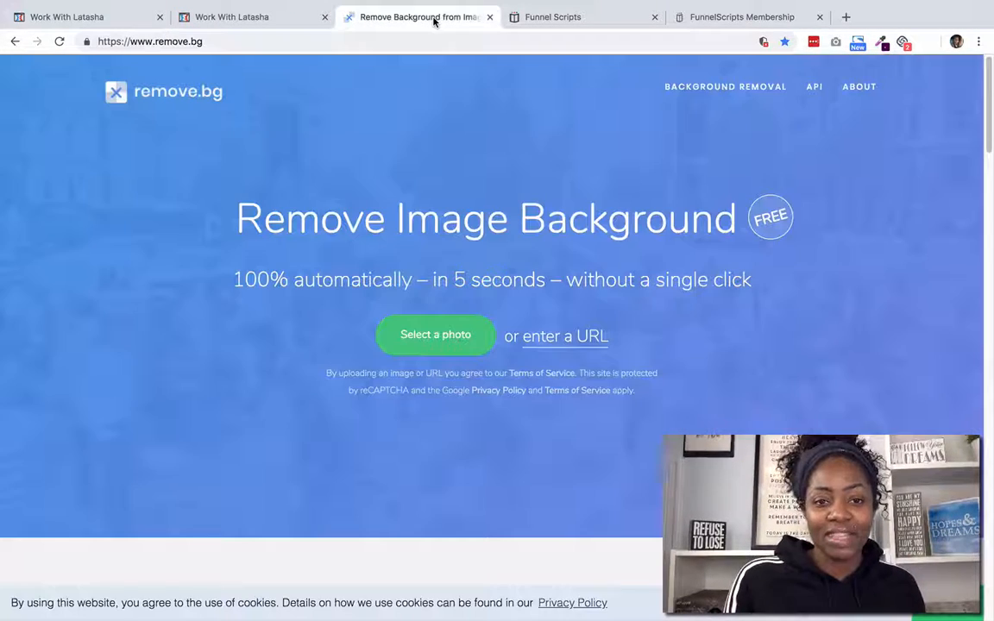
pyautogui.click(439, 340)
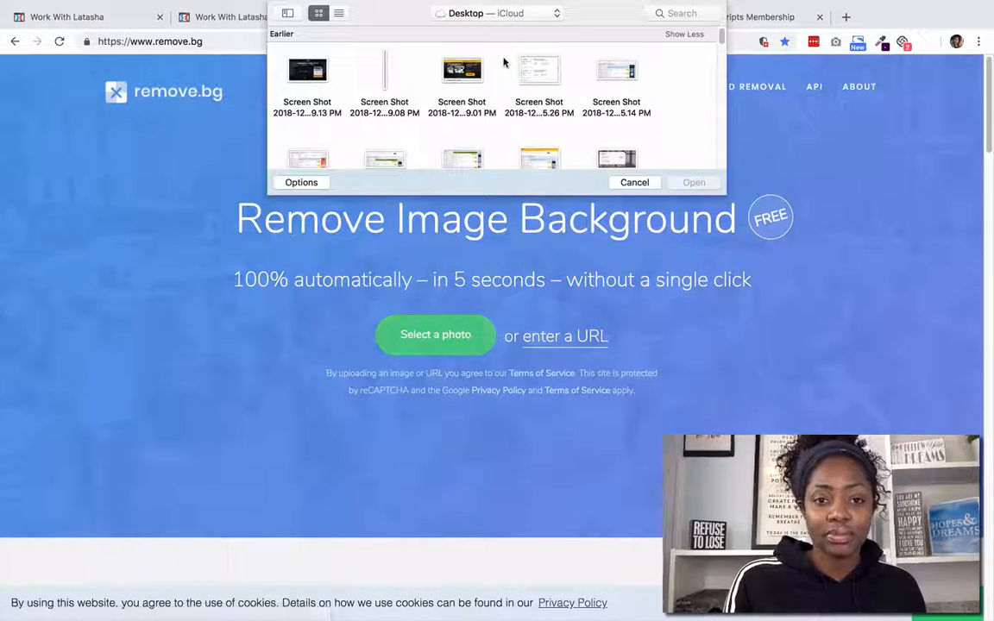
pyautogui.scroll(-10, 506, 42)
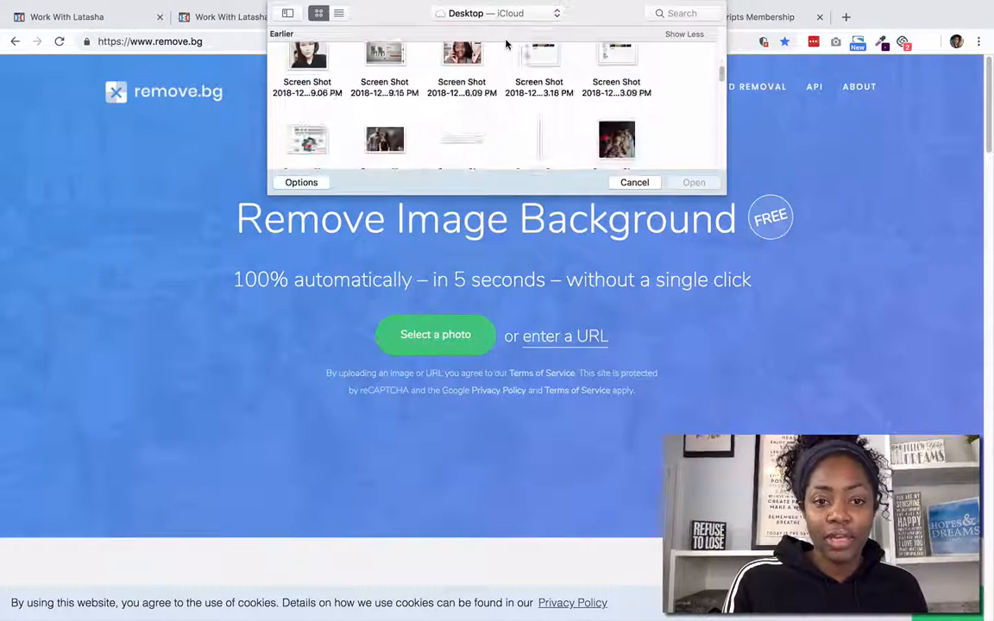
pyautogui.scroll(-10, 506, 42)
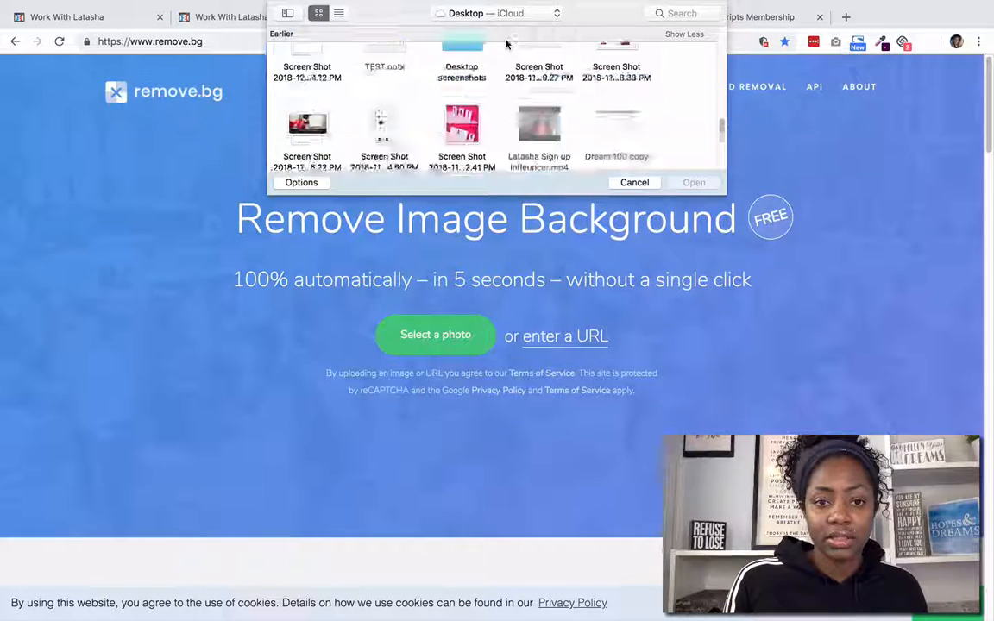
pyautogui.scroll(-5, 507, 42)
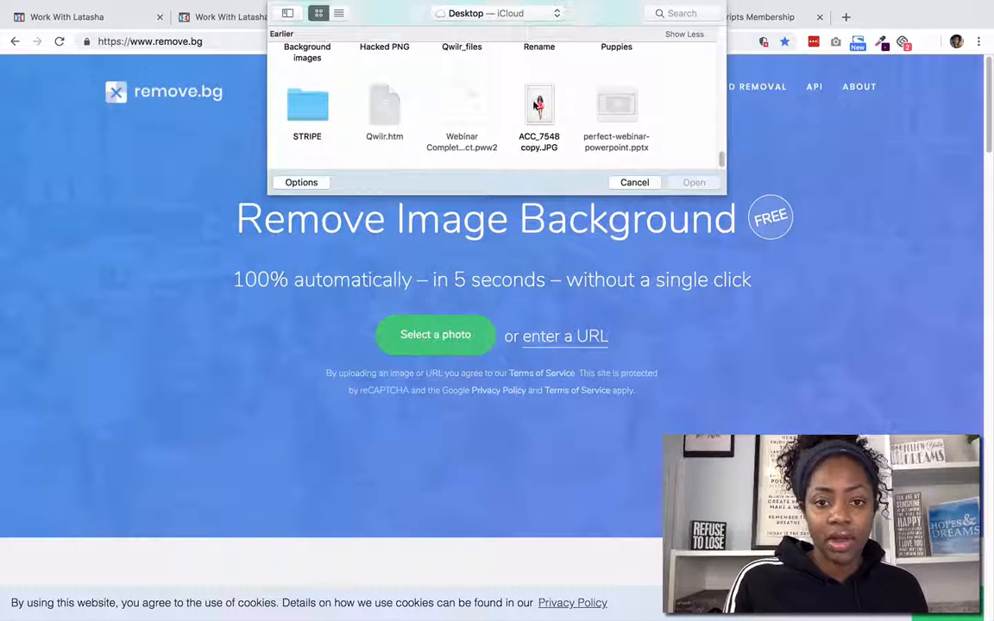
pyautogui.click(539, 108)
pyautogui.click(690, 183)
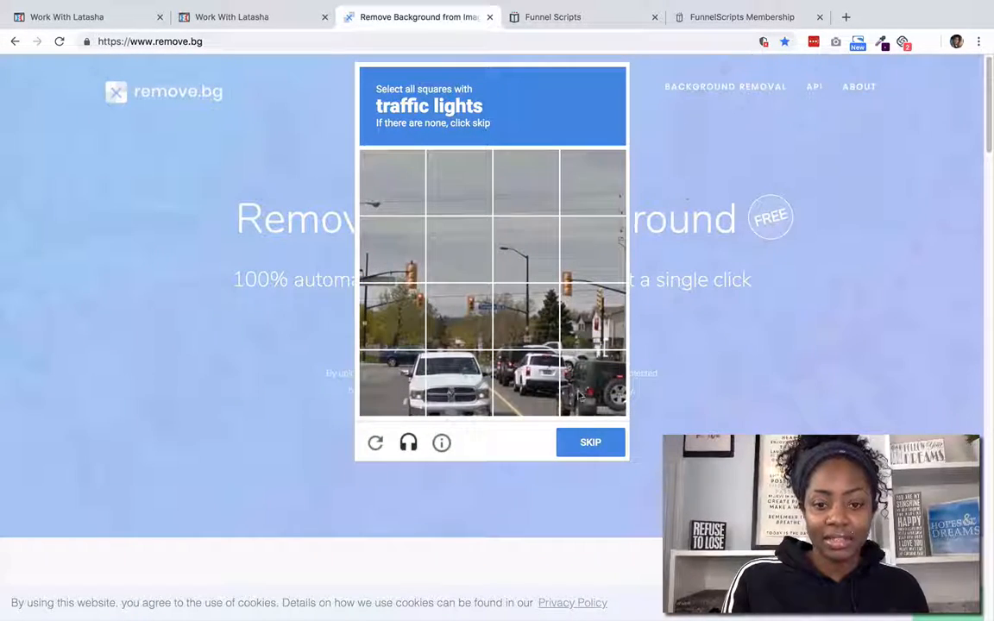
# Complete the image verification by selecting the traffic light squares in both pictures and submitting them.
pyautogui.click(459, 316)
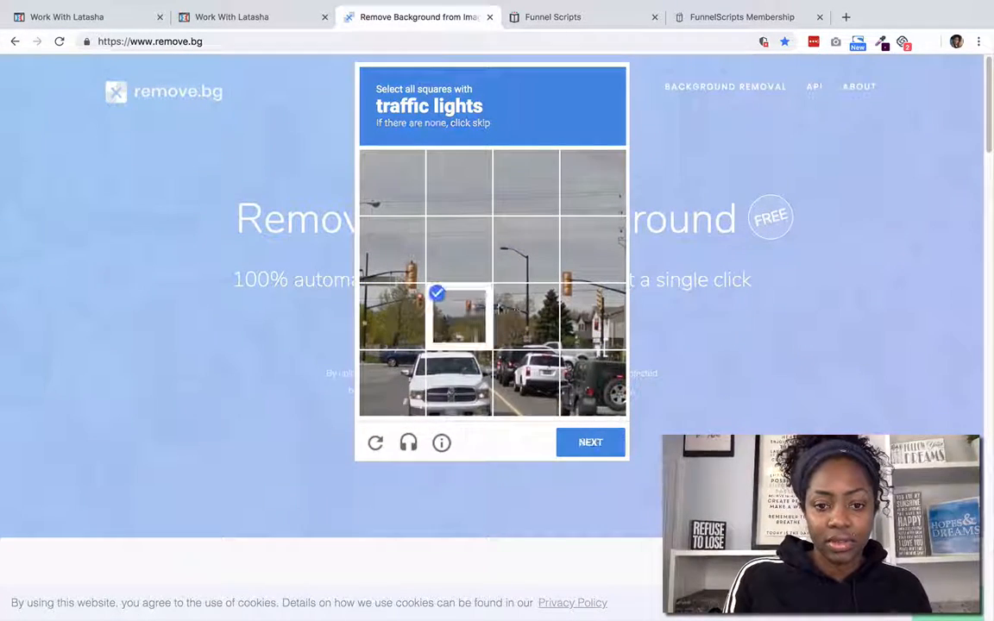
pyautogui.click(392, 249)
pyautogui.click(393, 316)
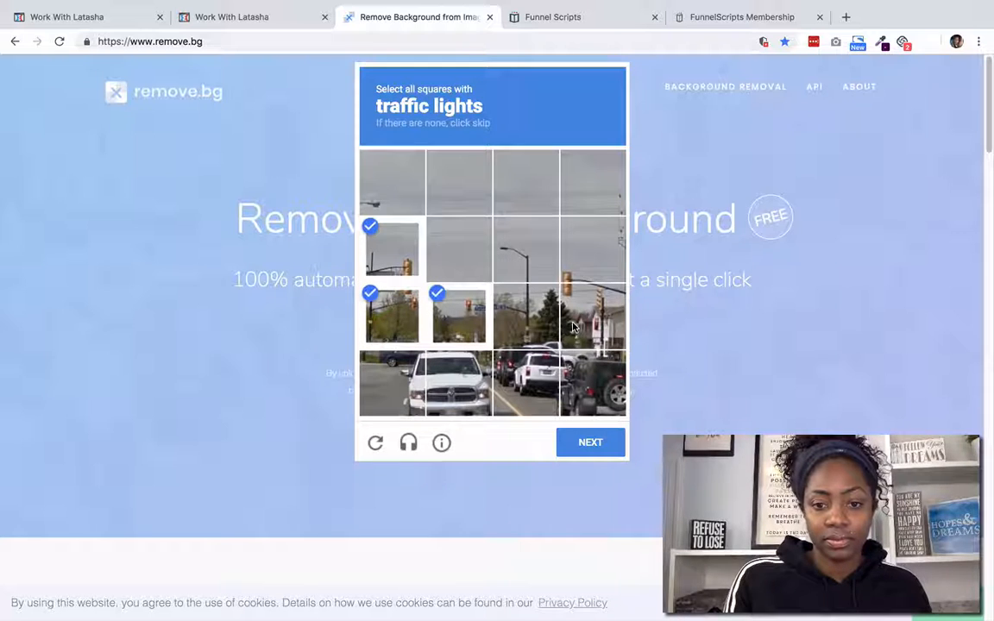
pyautogui.click(592, 316)
pyautogui.click(593, 249)
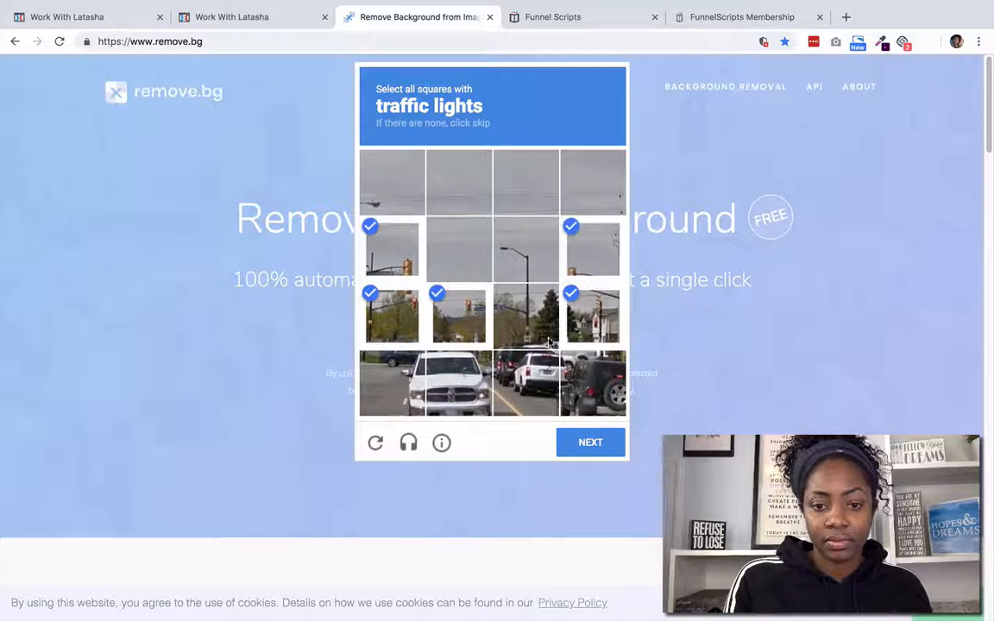
pyautogui.click(587, 439)
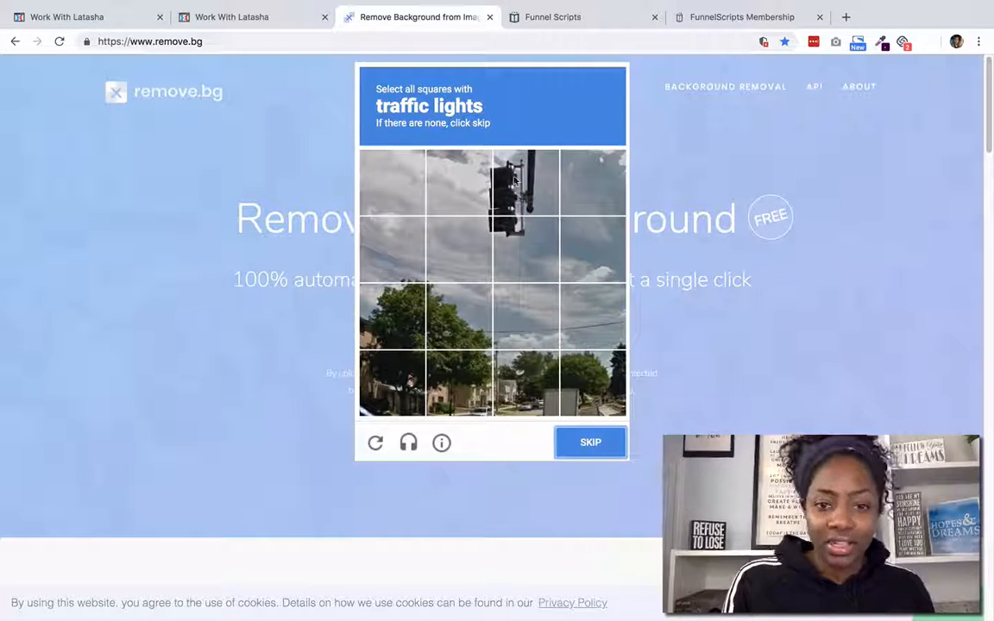
pyautogui.click(514, 180)
pyautogui.click(459, 182)
pyautogui.click(462, 241)
pyautogui.click(525, 250)
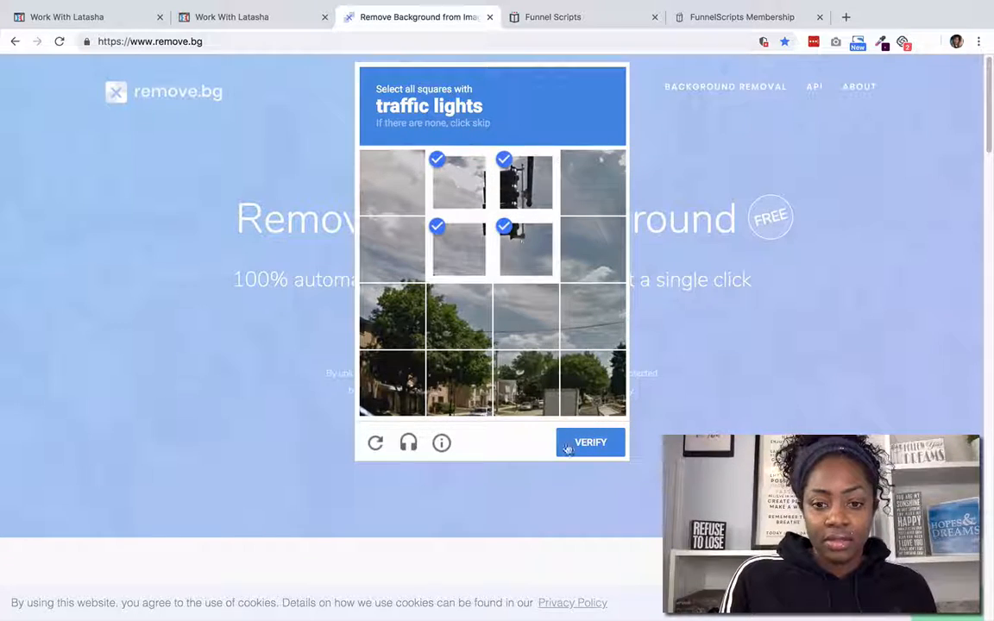
pyautogui.click(571, 444)
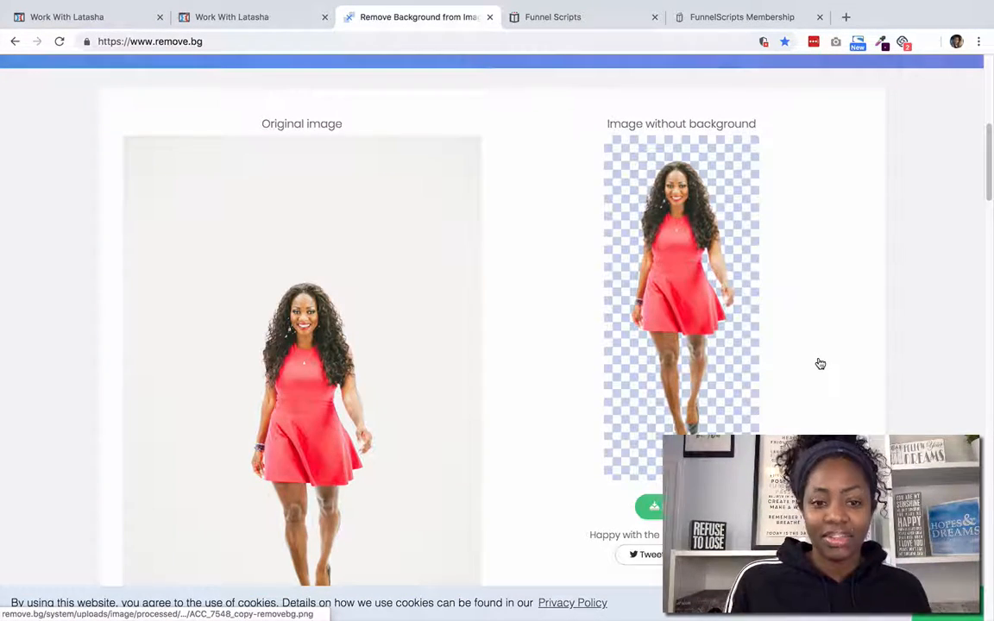
# Compare the original photo with the version without background, and download the processed PNG.
pyautogui.scroll(-1, 821, 365)
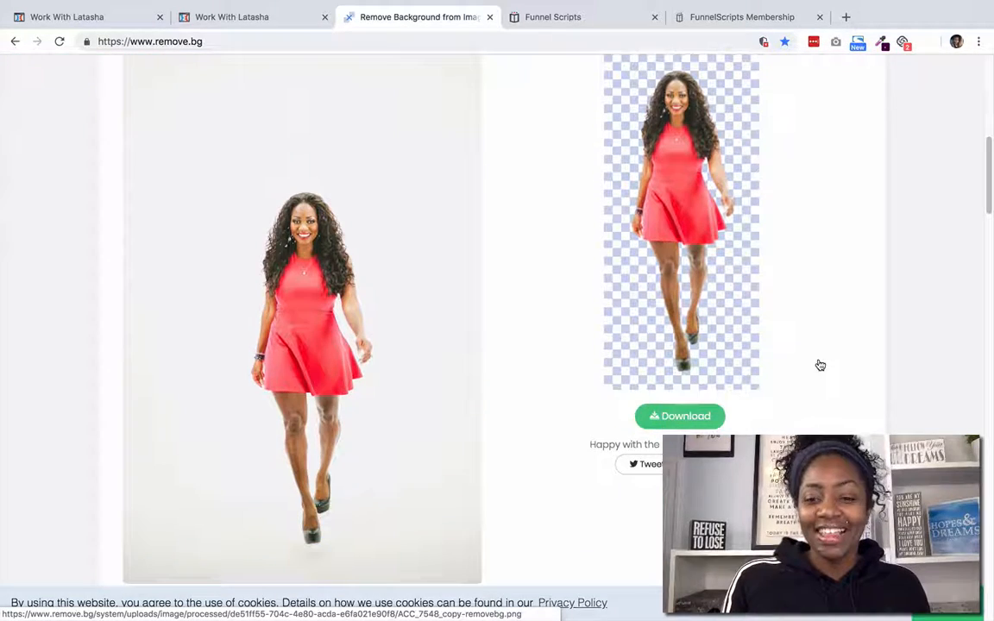
pyautogui.scroll(2, 671, 420)
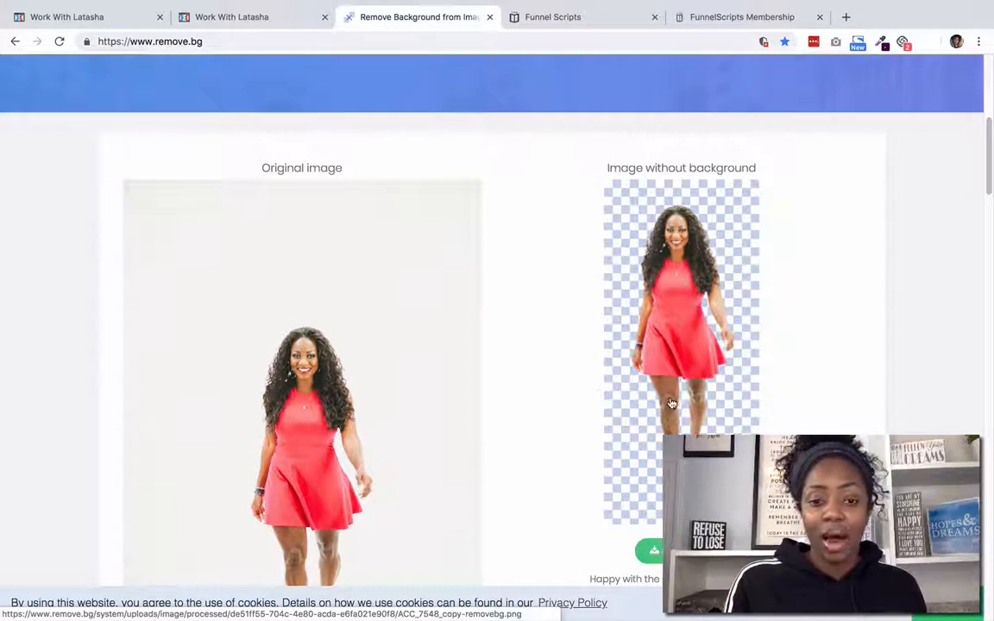
pyautogui.scroll(-1, 671, 403)
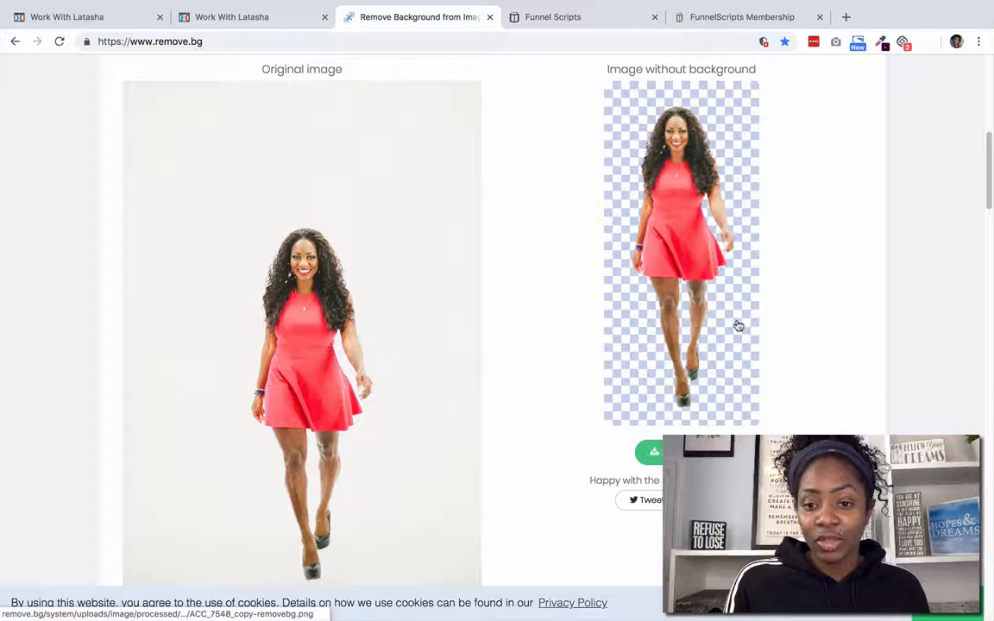
pyautogui.click(681, 452)
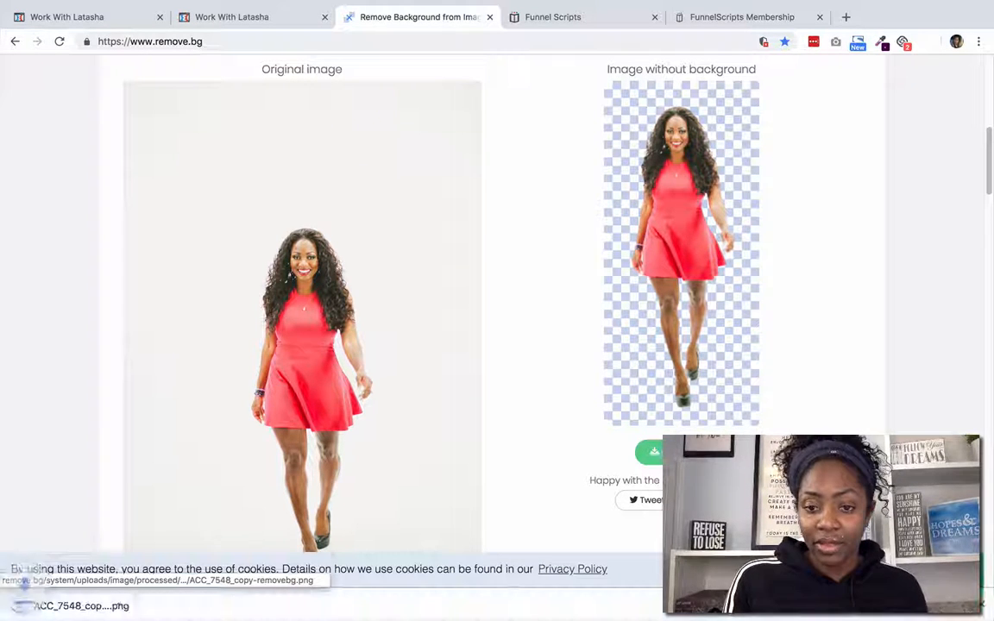
# In the ClickFunnels page editor, upload the downloaded ACC_7548 PNG to the image library and use it as the black section's image.
pyautogui.click(264, 17)
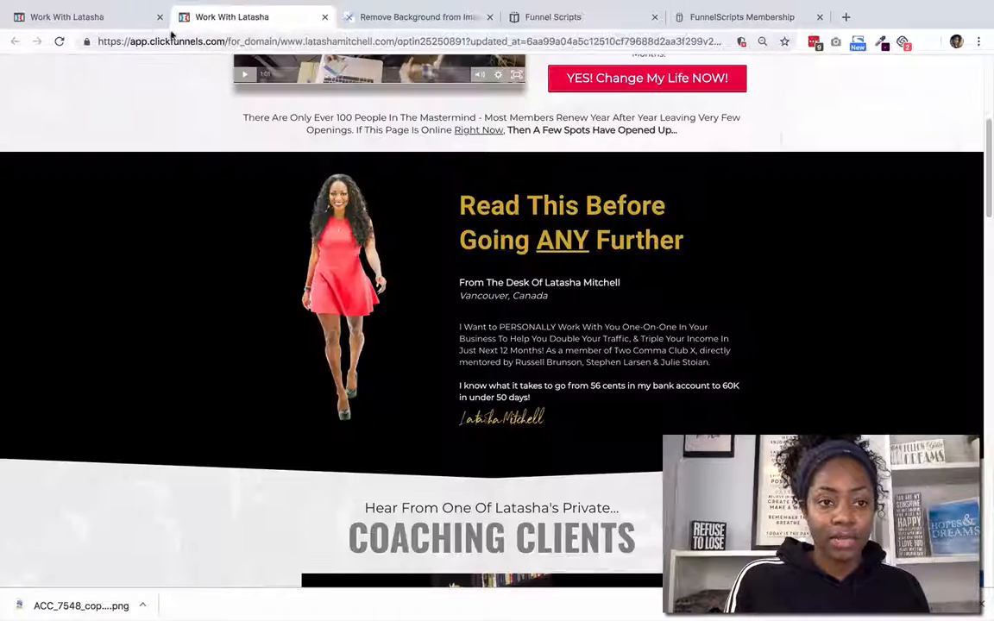
pyautogui.click(125, 19)
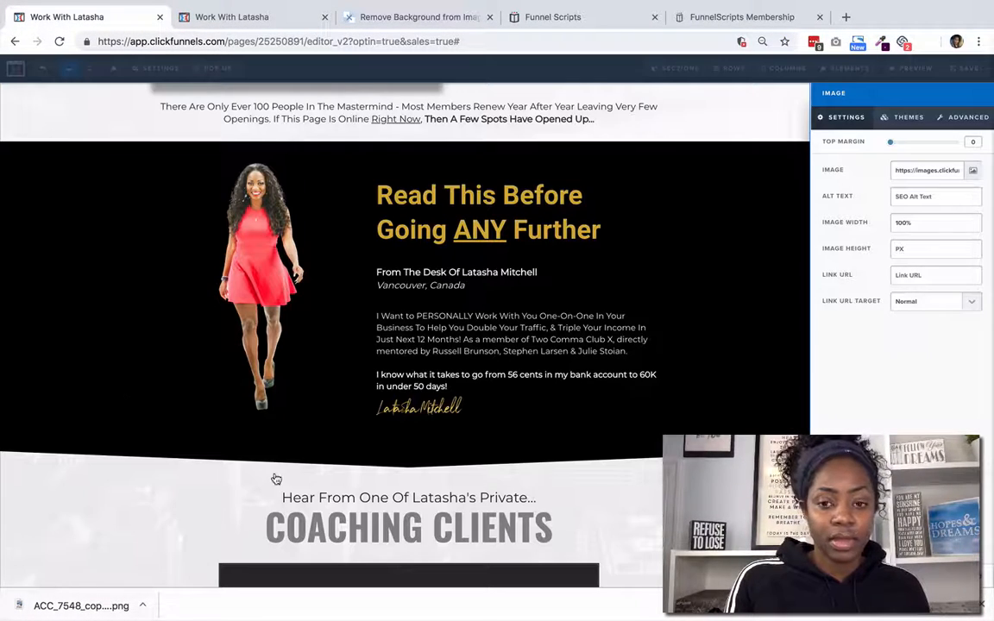
pyautogui.click(973, 174)
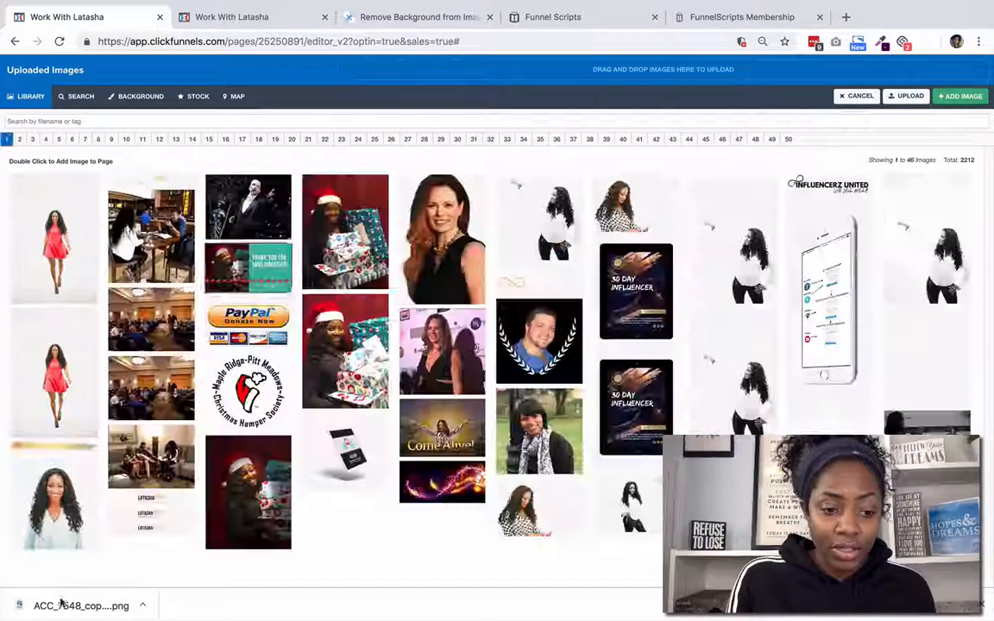
pyautogui.moveTo(62, 604); pyautogui.dragTo(561, 79)
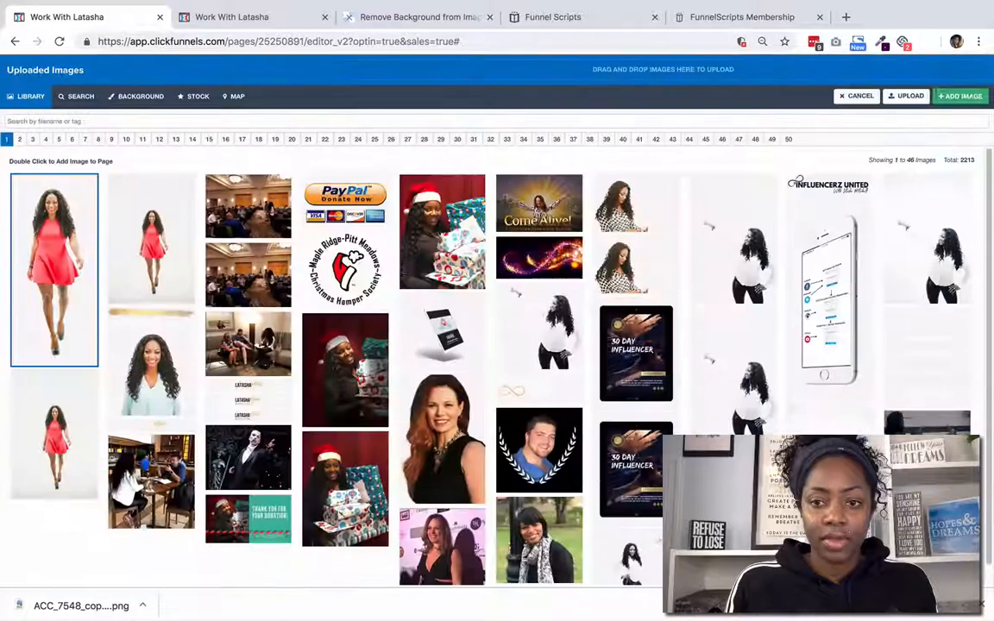
pyautogui.click(961, 97)
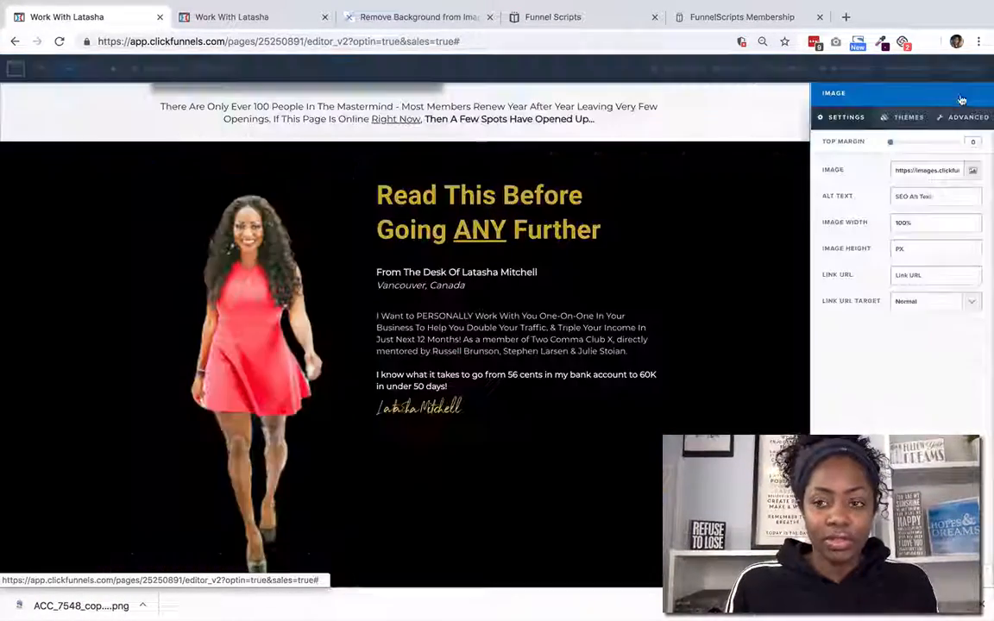
pyautogui.click(731, 263)
pyautogui.scroll(-1, 732, 262)
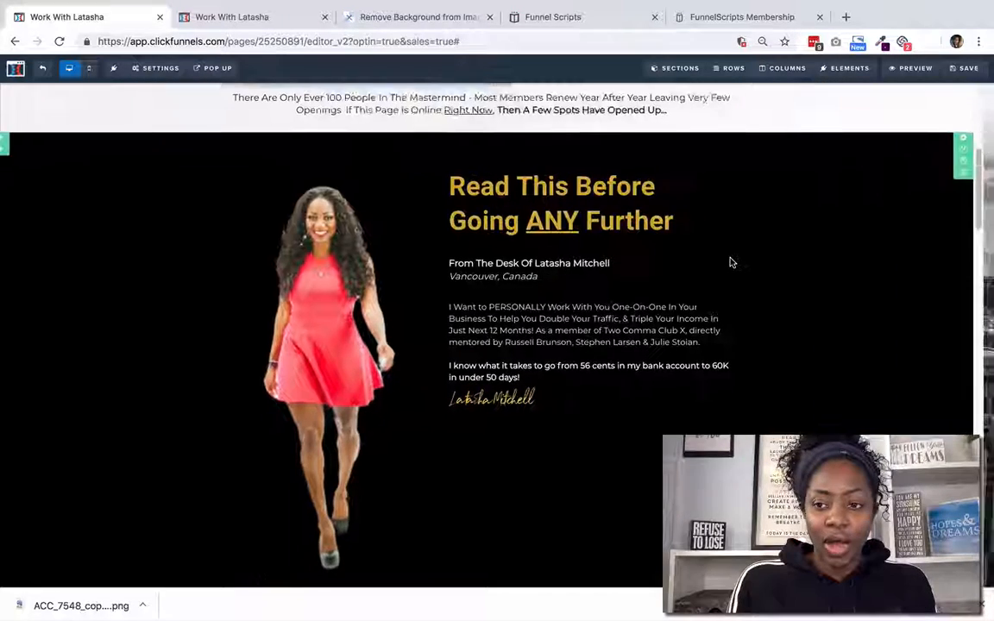
pyautogui.scroll(1, 731, 263)
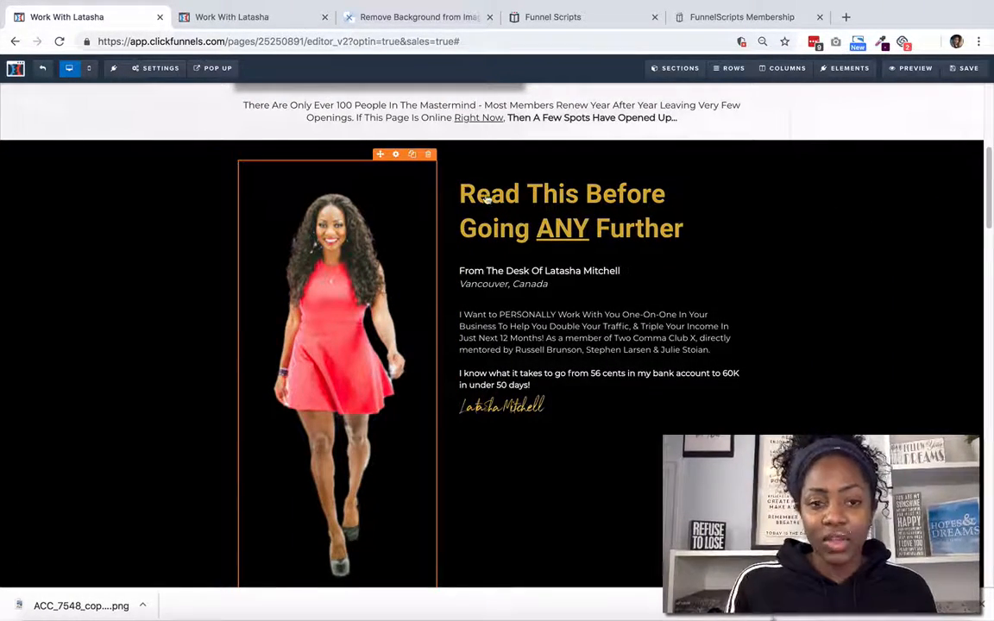
# Set the width of the new cutout image in the black section to 50.
pyautogui.click(395, 153)
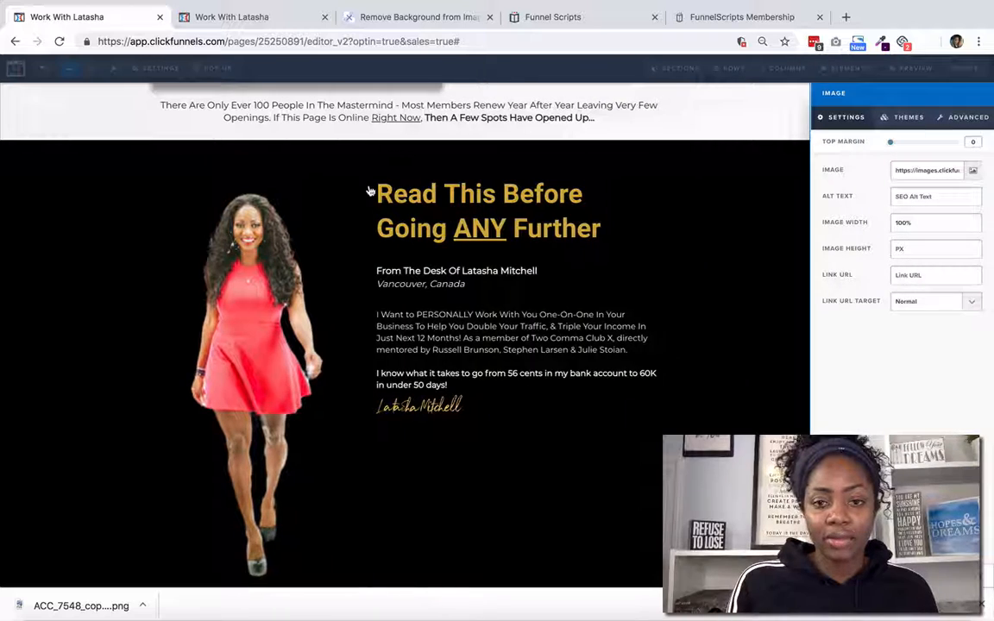
pyautogui.tripleClick(931, 226)
pyautogui.press('BackSpace')
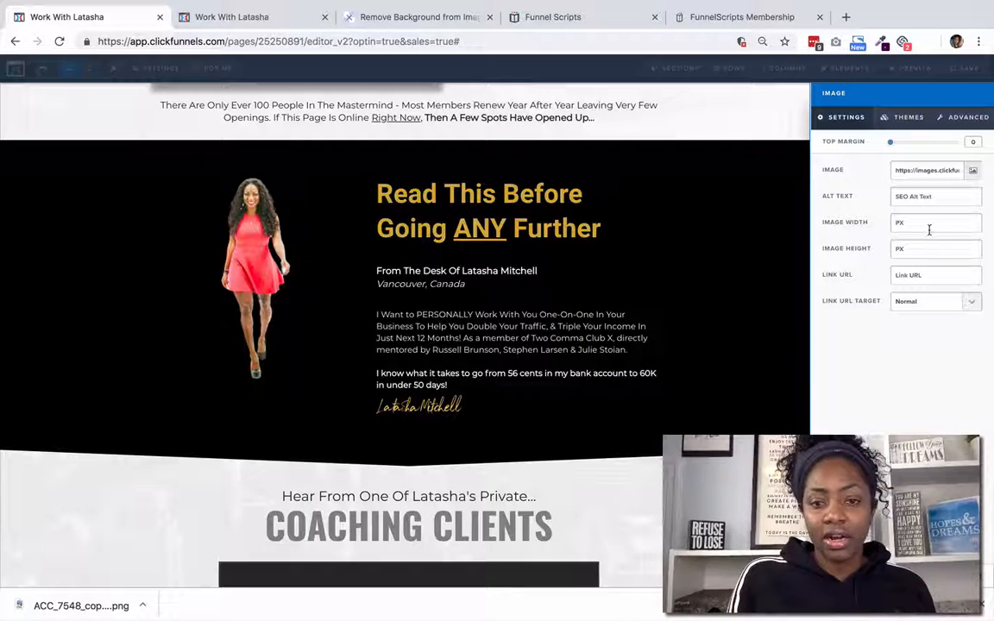
pyautogui.write('50')
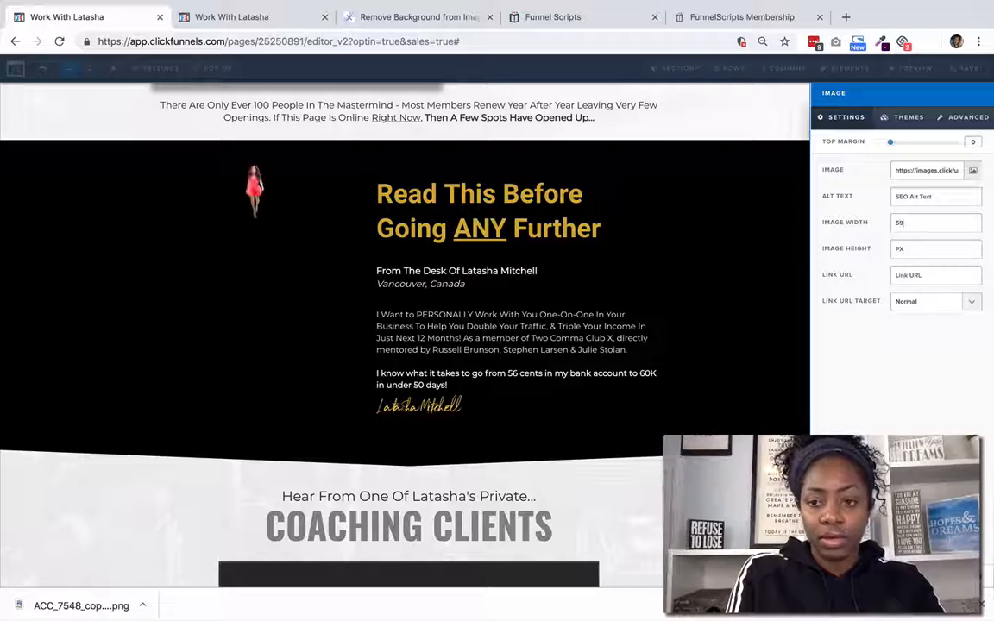
# Clear the width value of the cutout image in the black section and close its image settings.
pyautogui.press('BackSpace')
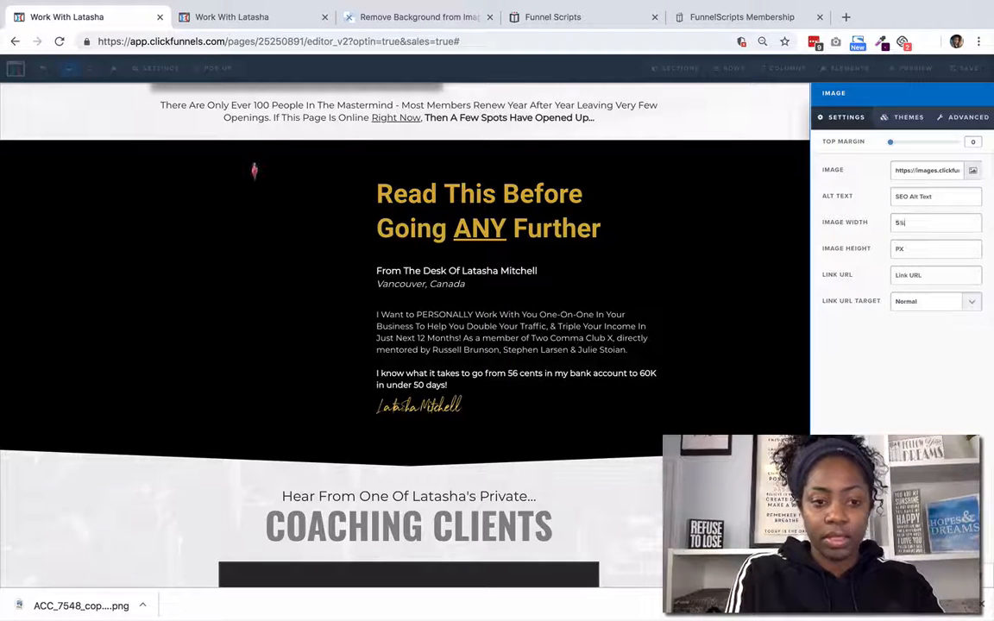
pyautogui.press('BackSpace')
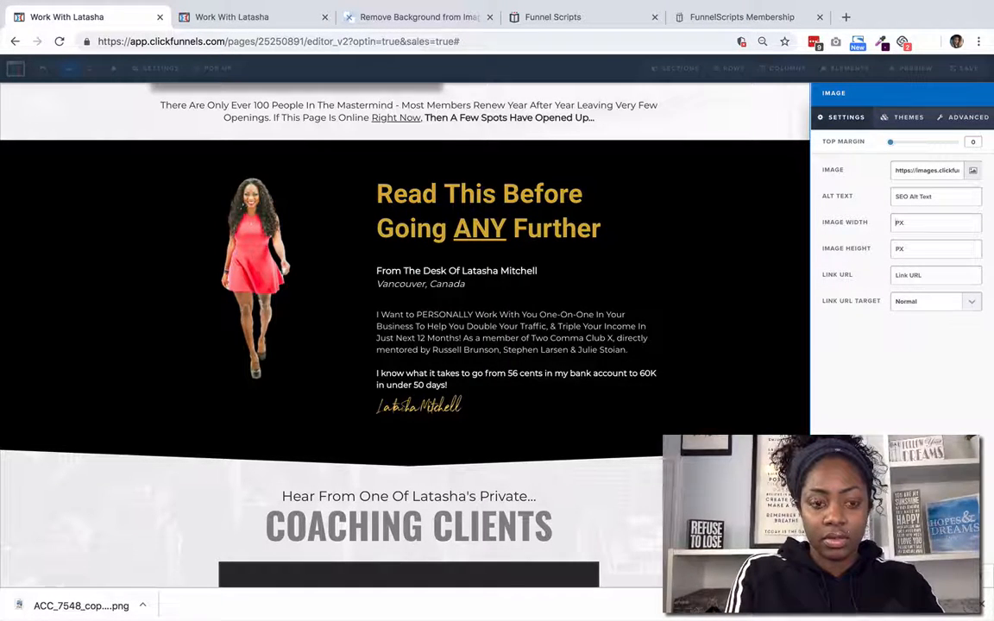
pyautogui.click(798, 243)
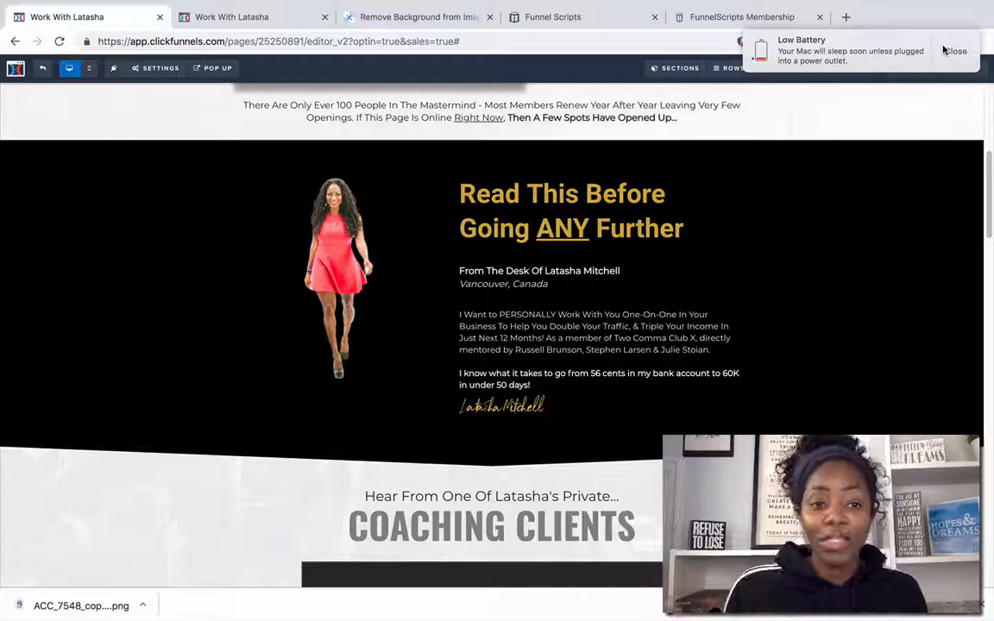
pyautogui.click(948, 51)
# Switch to the remove.bg site and return from the processed result to its home page.
pyautogui.click(414, 19)
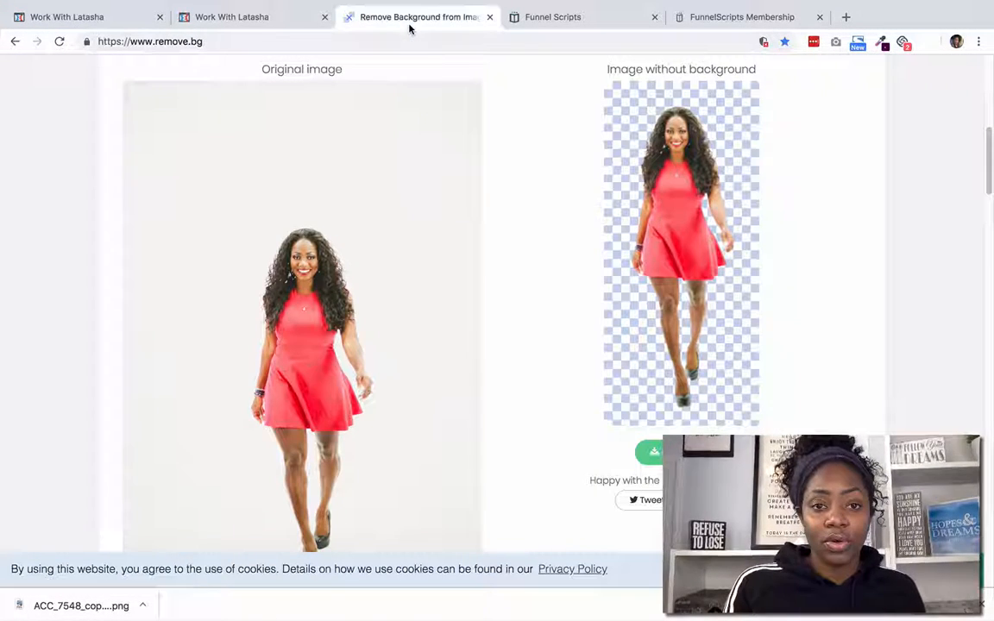
pyautogui.click(186, 95)
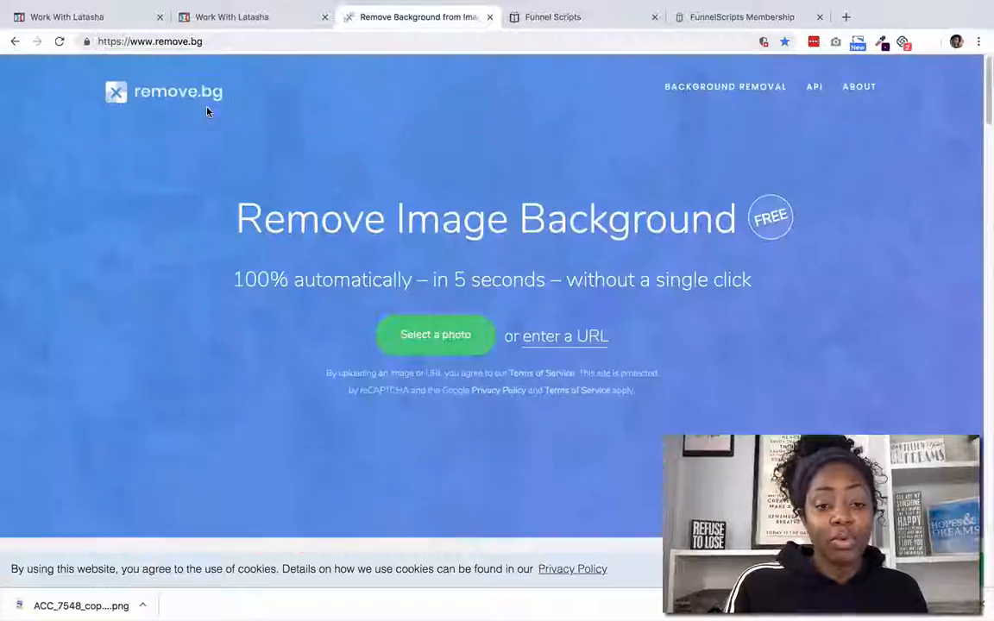
pyautogui.click(187, 102)
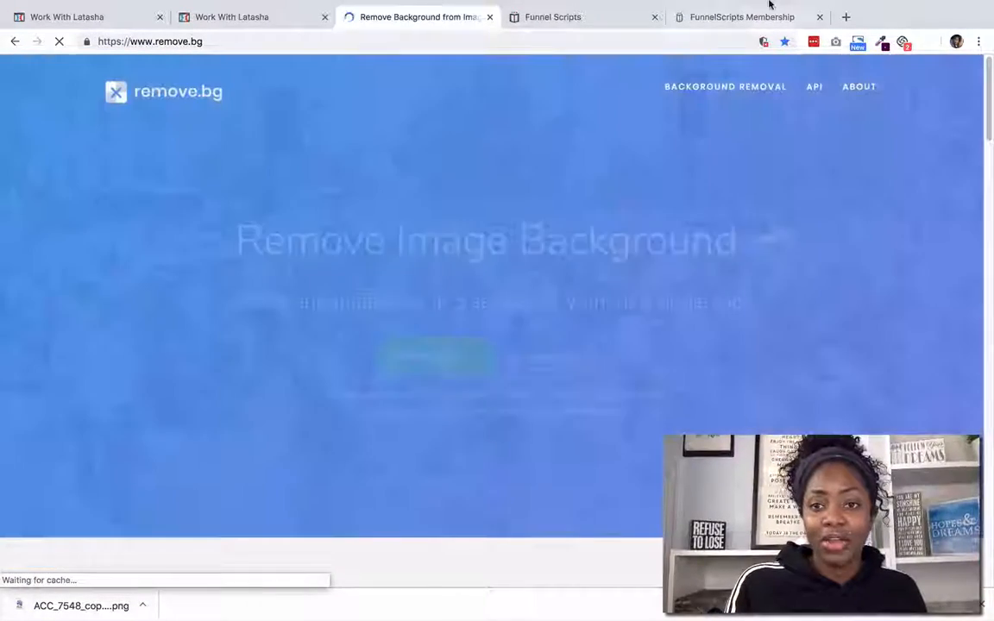
pyautogui.moveTo(737, 7)
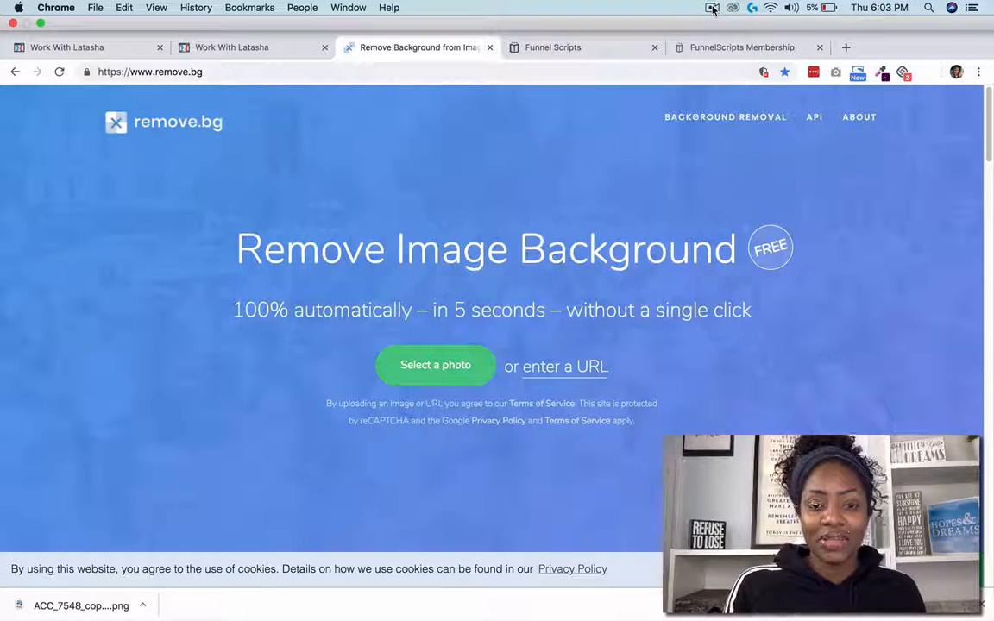
pyautogui.click(712, 9)
pyautogui.click(720, 39)
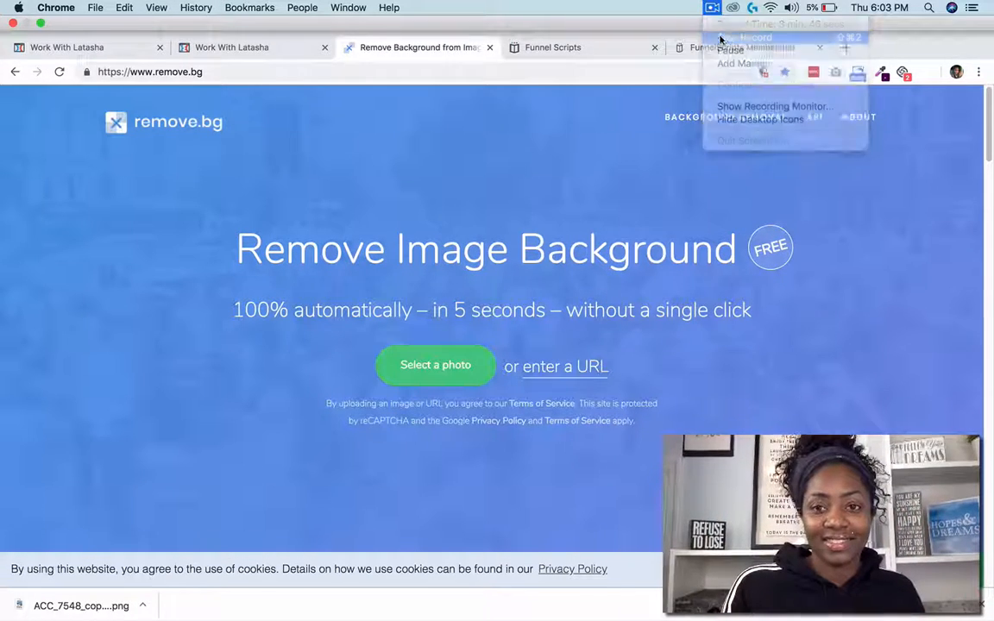